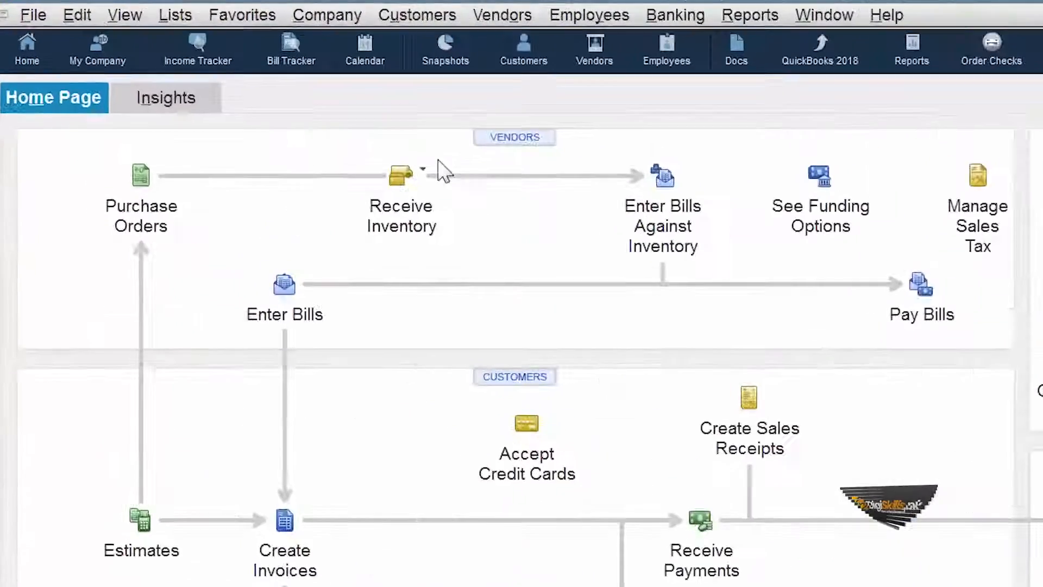
# Open the Item List and start a new item of type Service.
pyautogui.click(118, 21)
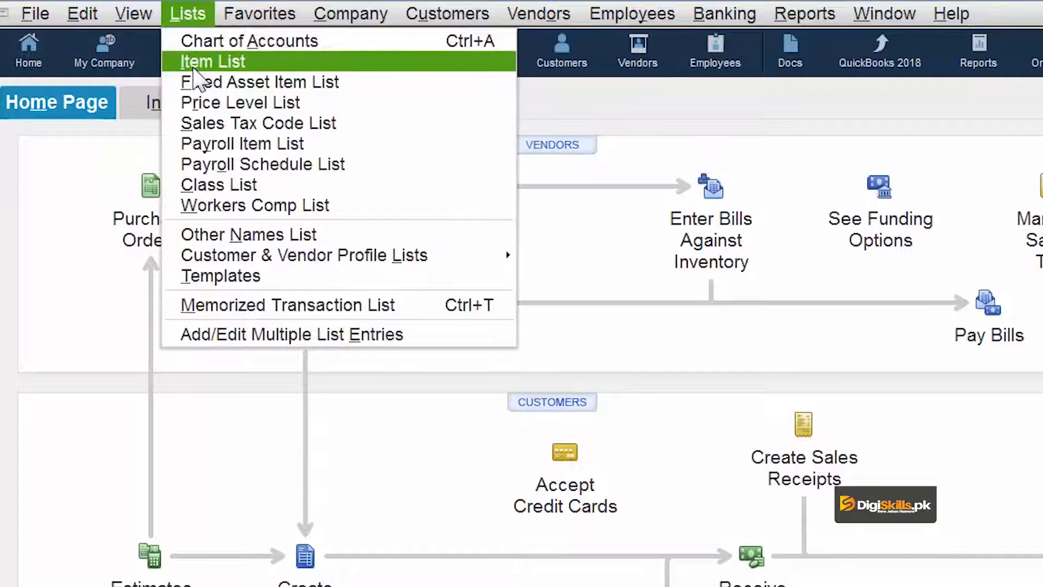
pyautogui.click(195, 64)
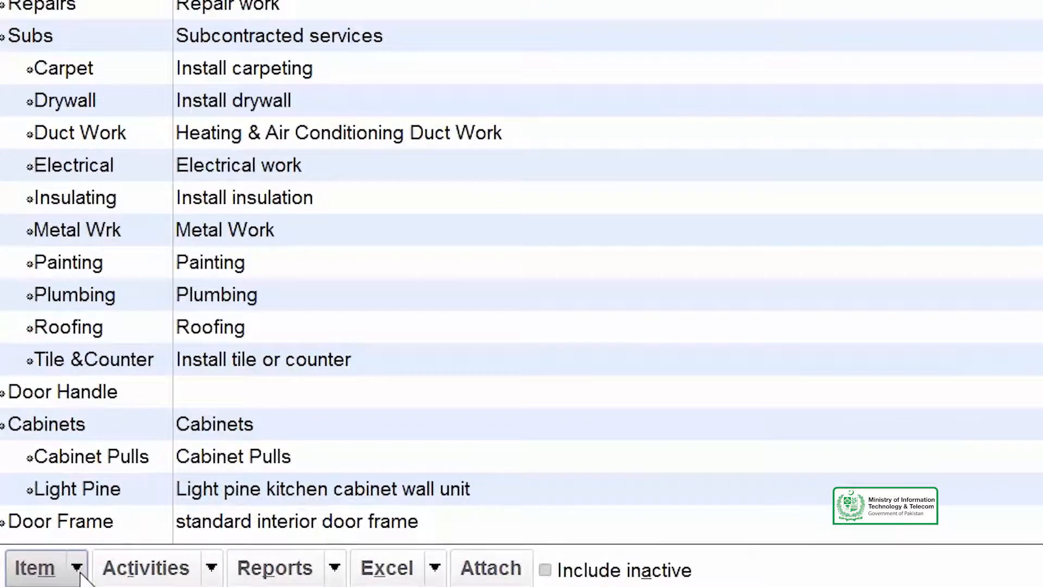
pyautogui.click(44, 576)
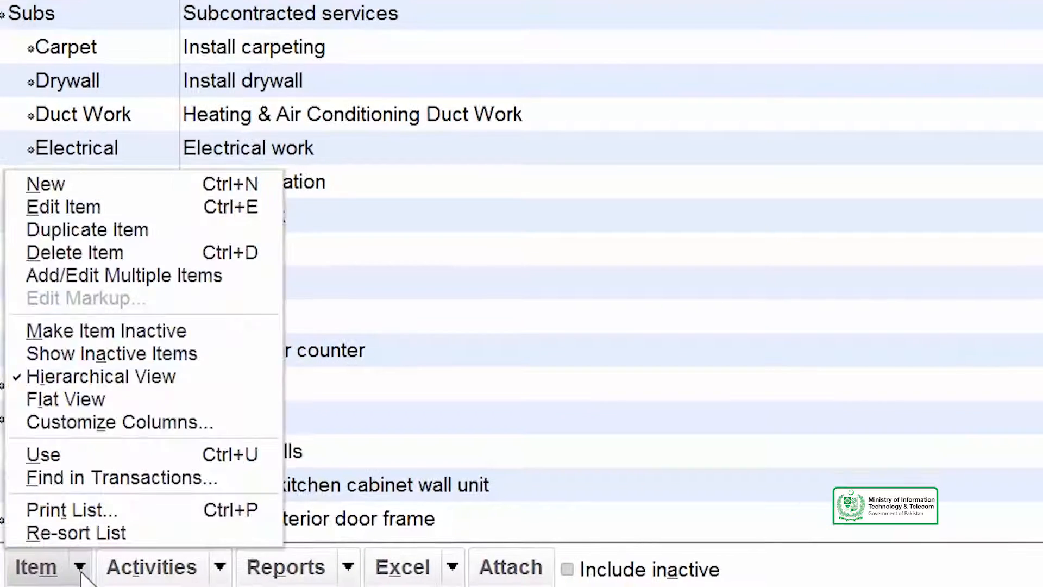
pyautogui.click(154, 190)
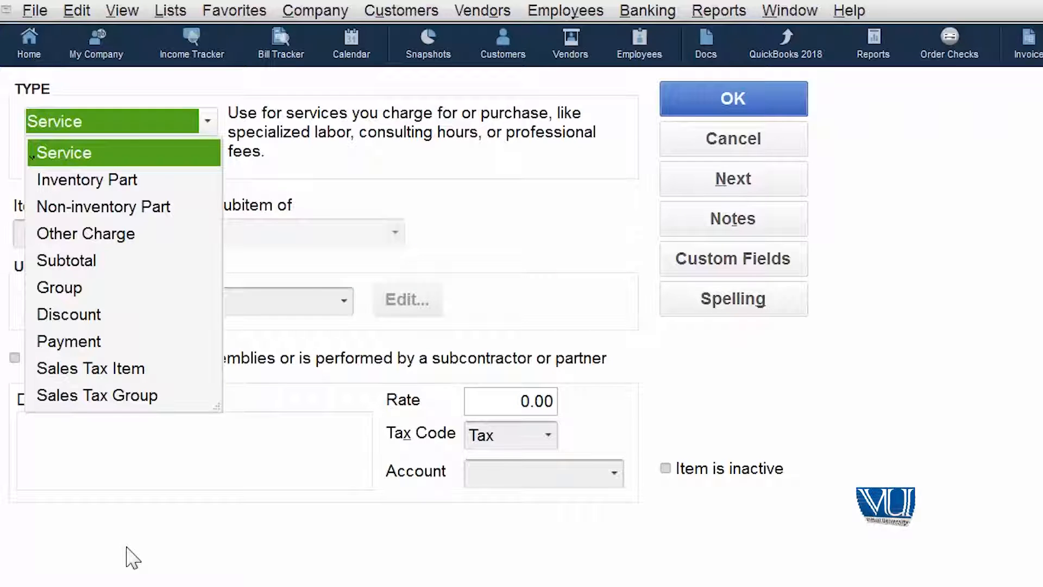
pyautogui.click(130, 160)
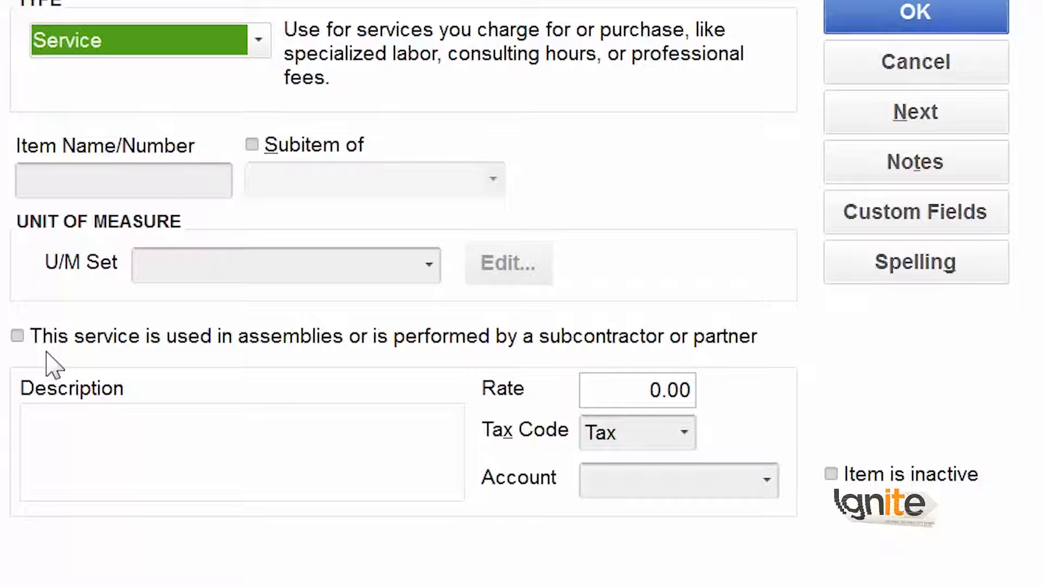
# Mark the service as used in assemblies or performed by a subcontractor or partner, and name the item False Ceiling.
pyautogui.click(16, 338)
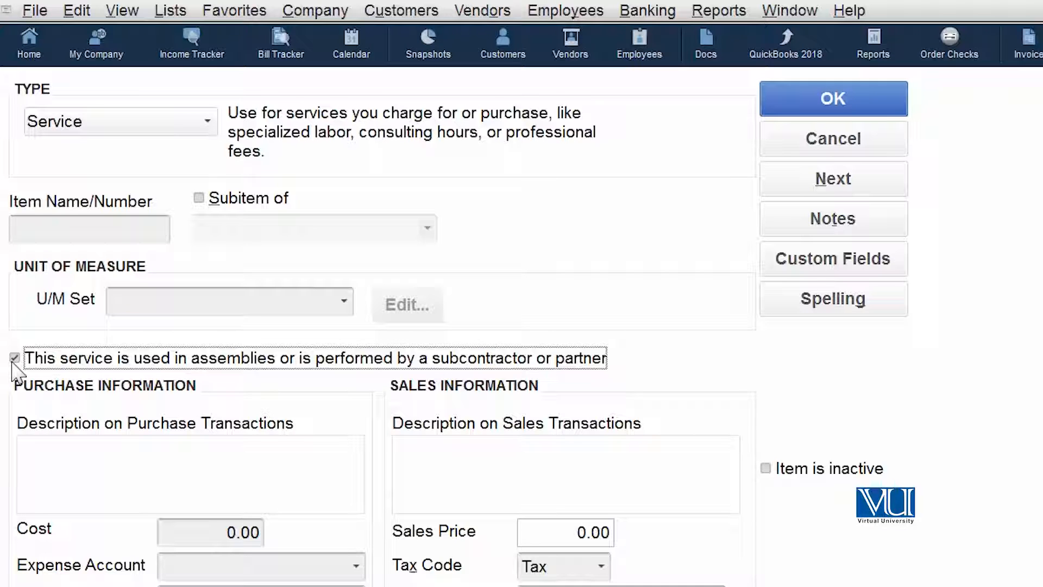
pyautogui.click(90, 226)
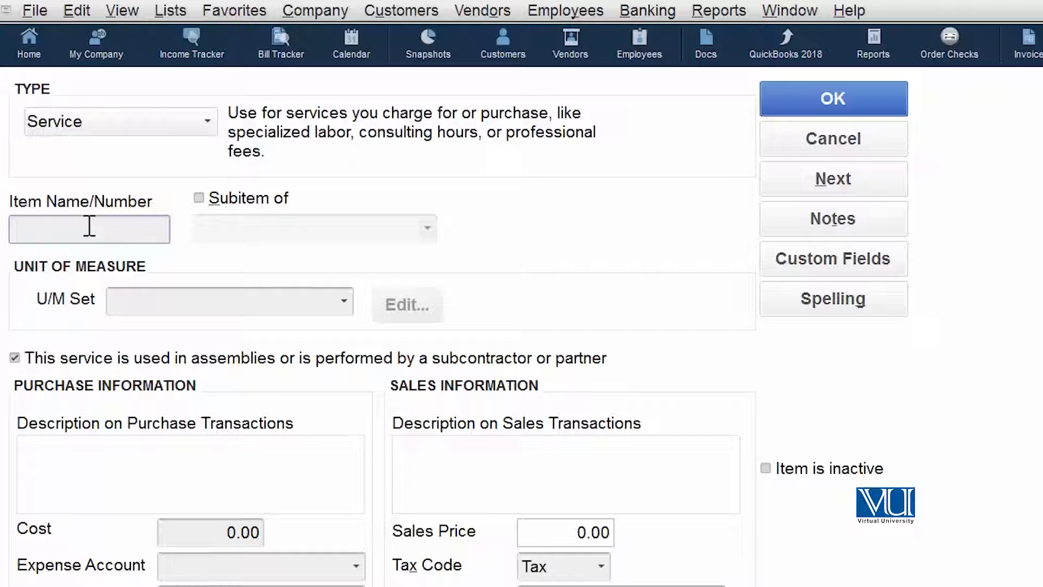
pyautogui.write('False Ceiling')
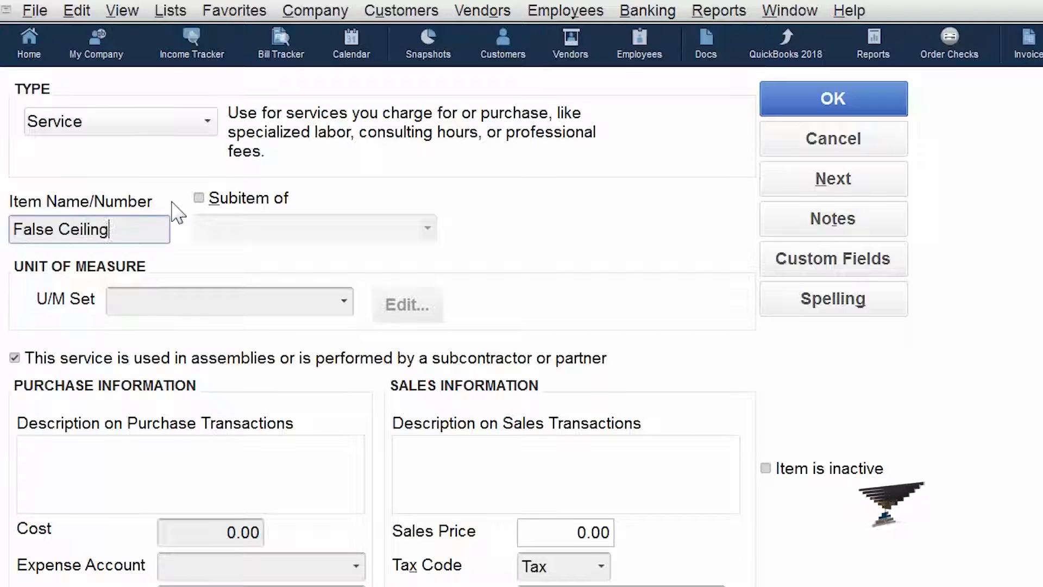
# Set the False Ceiling item's purchase cost to 55.00 and its sales price to 80.00.
pyautogui.doubleClick(232, 532)
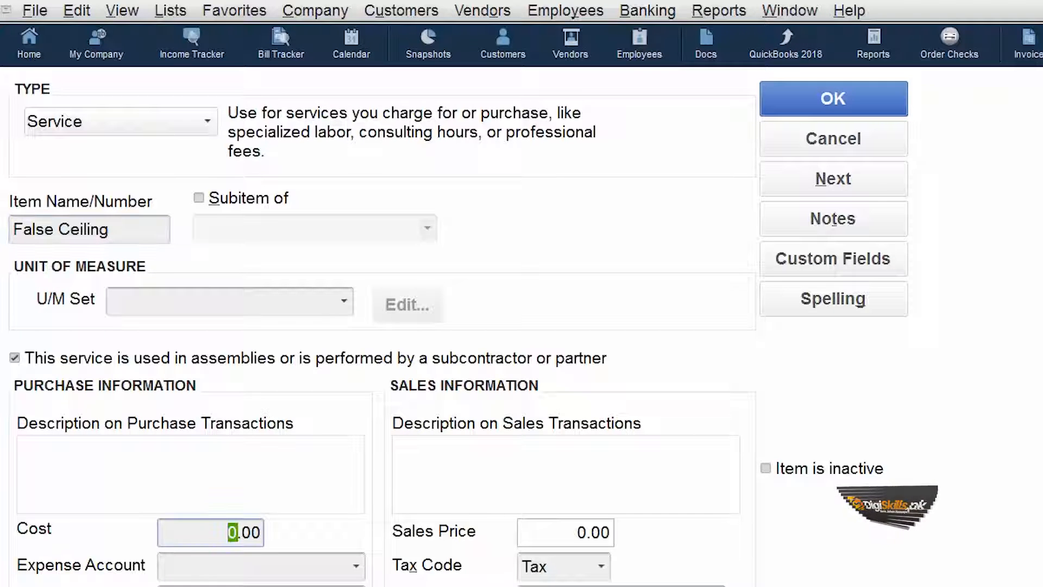
pyautogui.write('55')
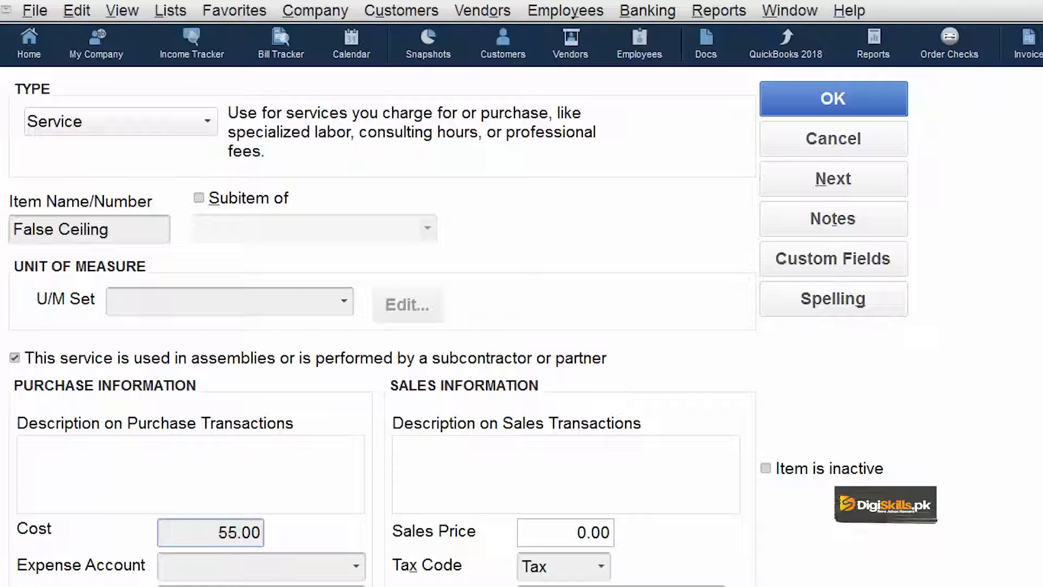
pyautogui.doubleClick(586, 534)
pyautogui.write('8')
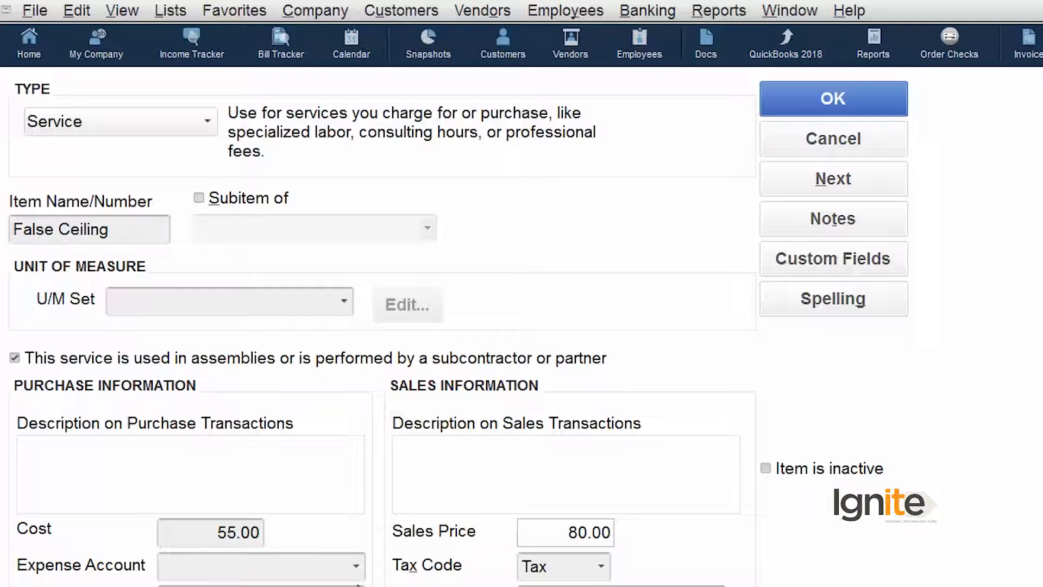
# Assign Building Repairs as the expense account and Subcontracted Labor Income as the income account, and save the item.
pyautogui.click(355, 567)
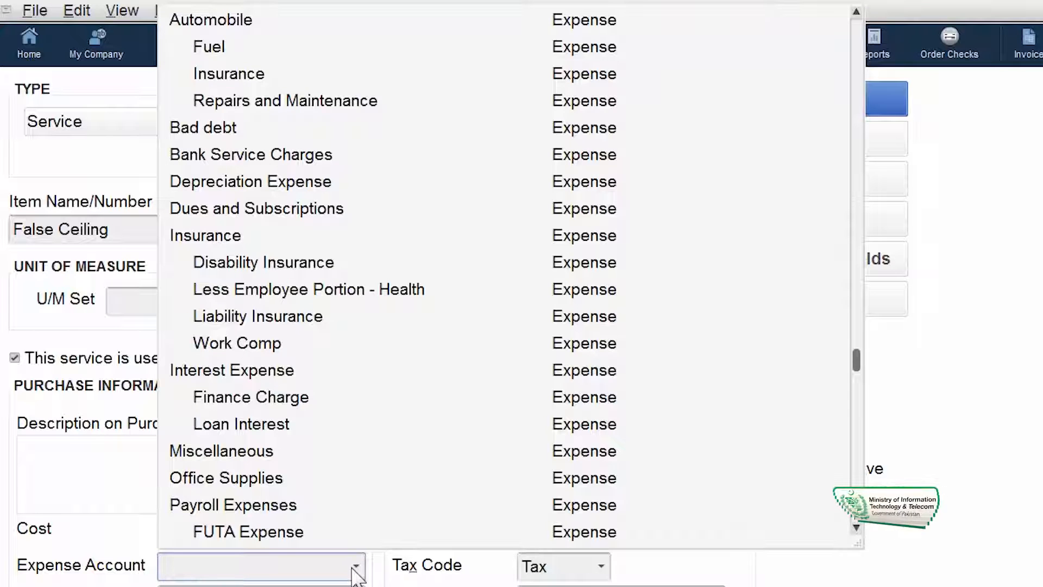
pyautogui.scroll(-4, 857, 527)
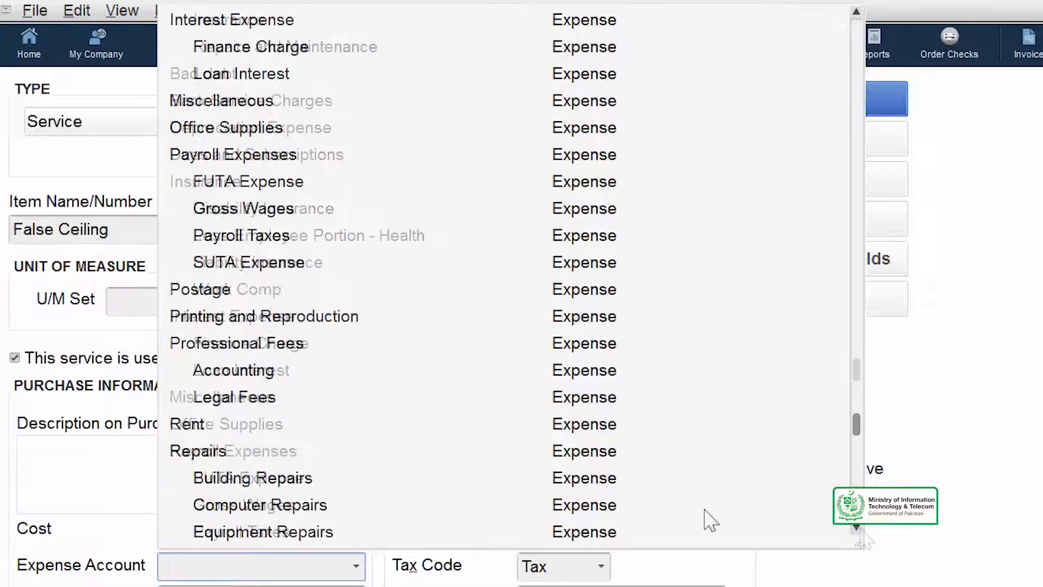
pyautogui.click(586, 478)
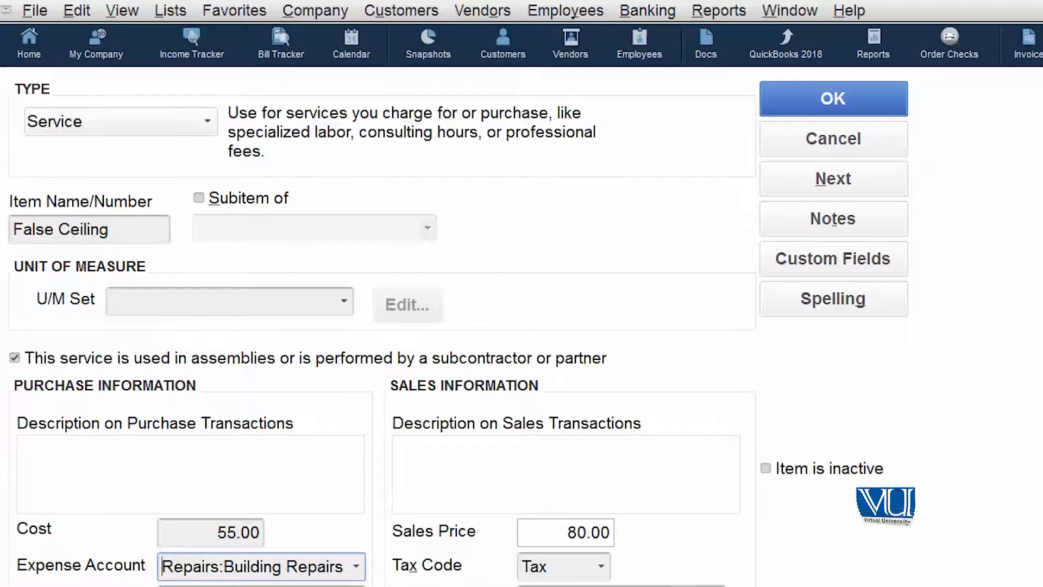
pyautogui.click(540, 530)
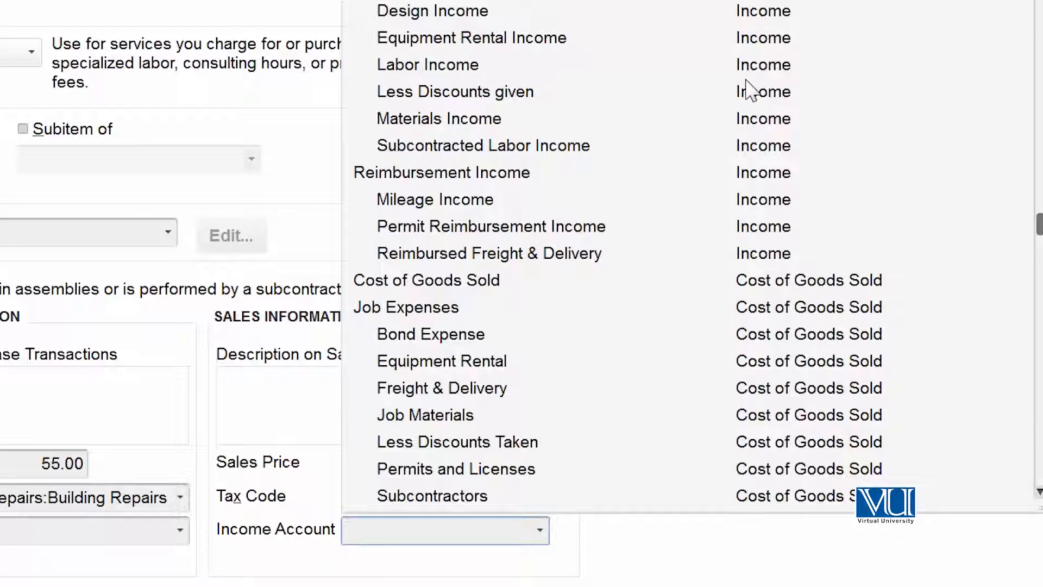
pyautogui.click(754, 146)
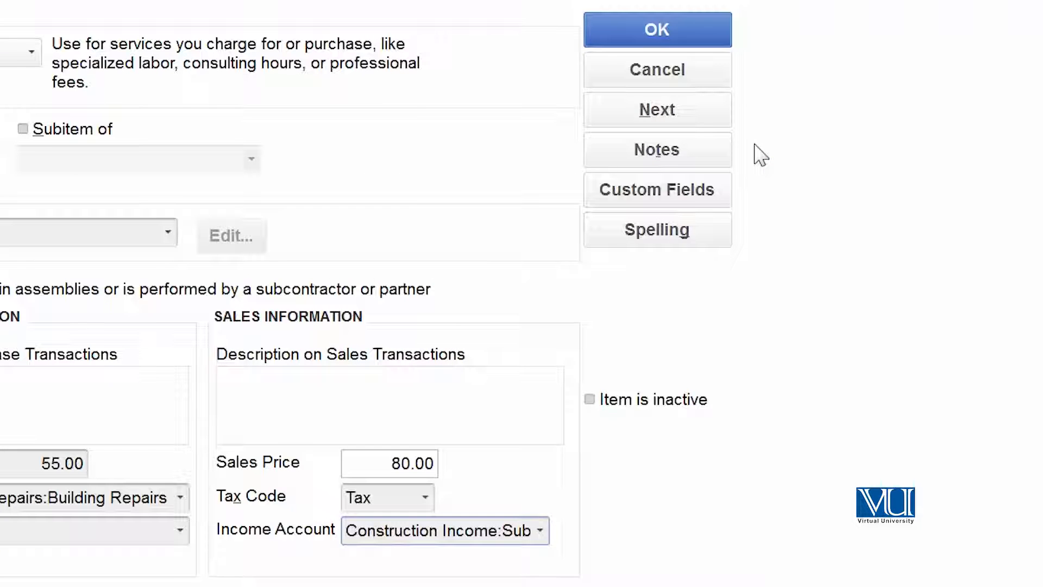
pyautogui.click(622, 28)
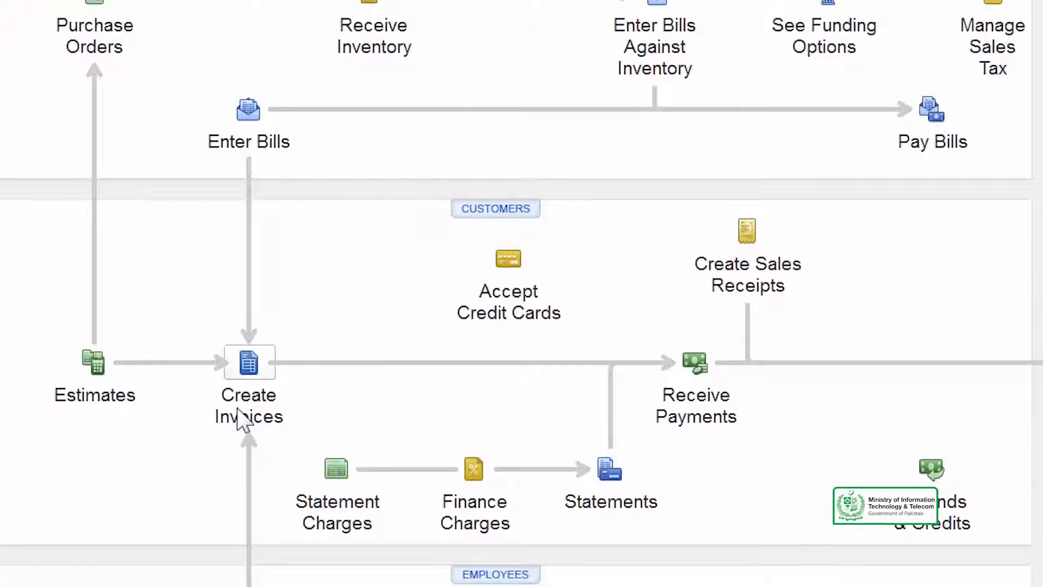
# Start an invoice for the first listed customer's Remodel Bathroom job, excluding the outstanding billable time and costs.
pyautogui.click(239, 419)
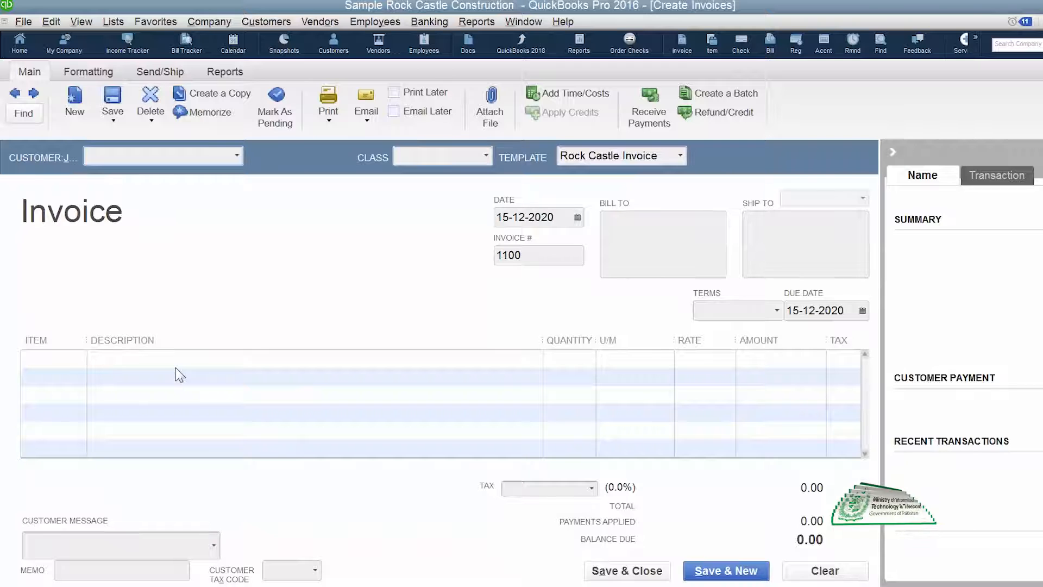
pyautogui.click(237, 156)
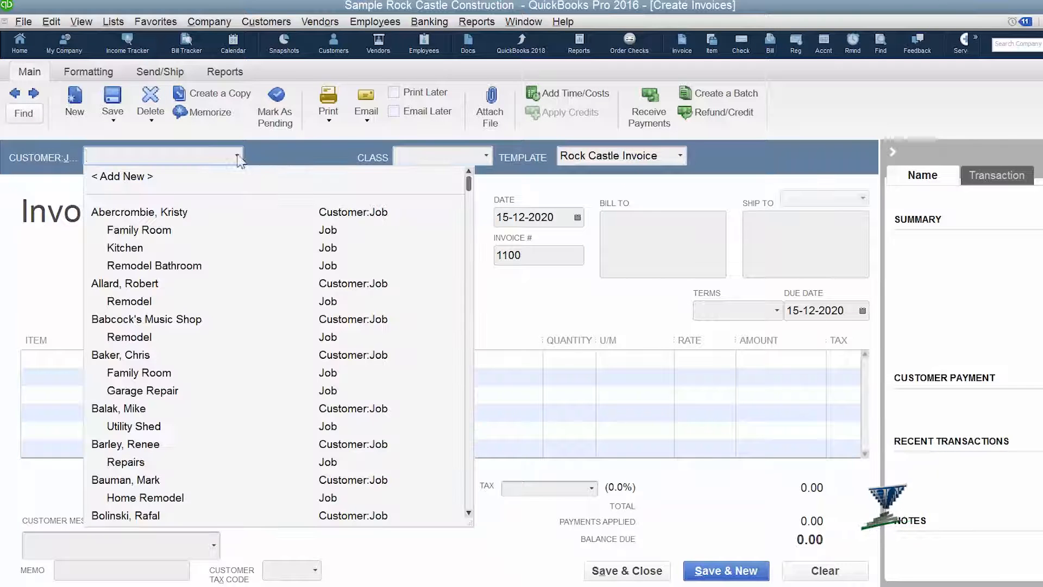
pyautogui.click(188, 266)
pyautogui.click(522, 186)
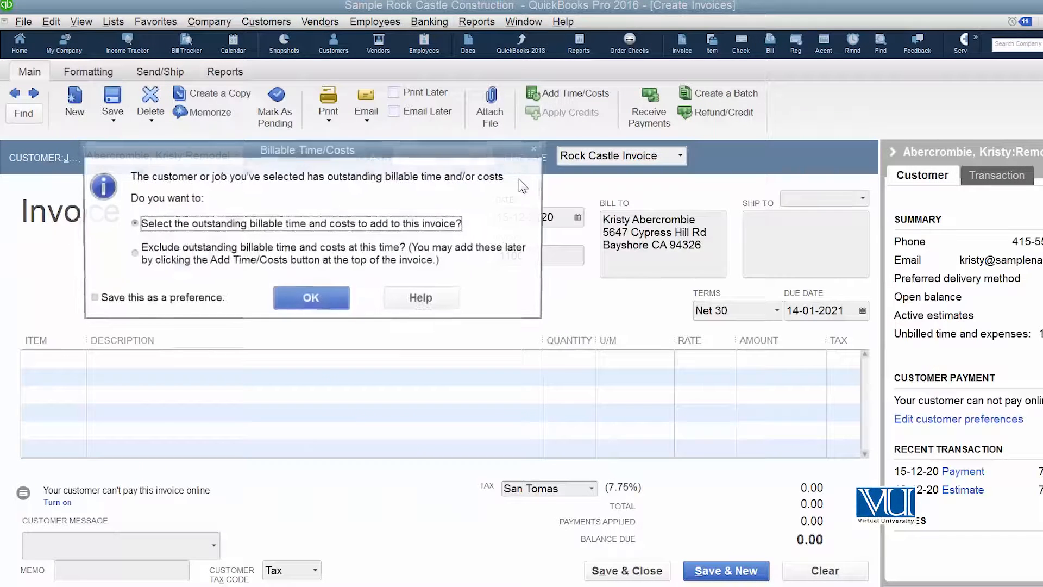
pyautogui.click(253, 254)
pyautogui.click(311, 299)
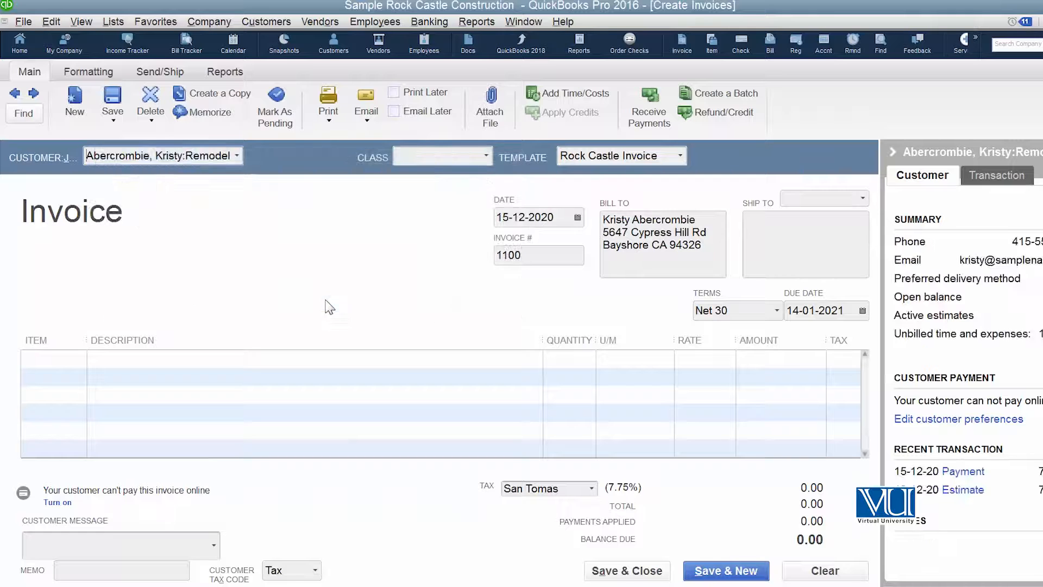
# Add the False Ceiling service to the invoice's first line with a quantity of 3000.
pyautogui.click(39, 359)
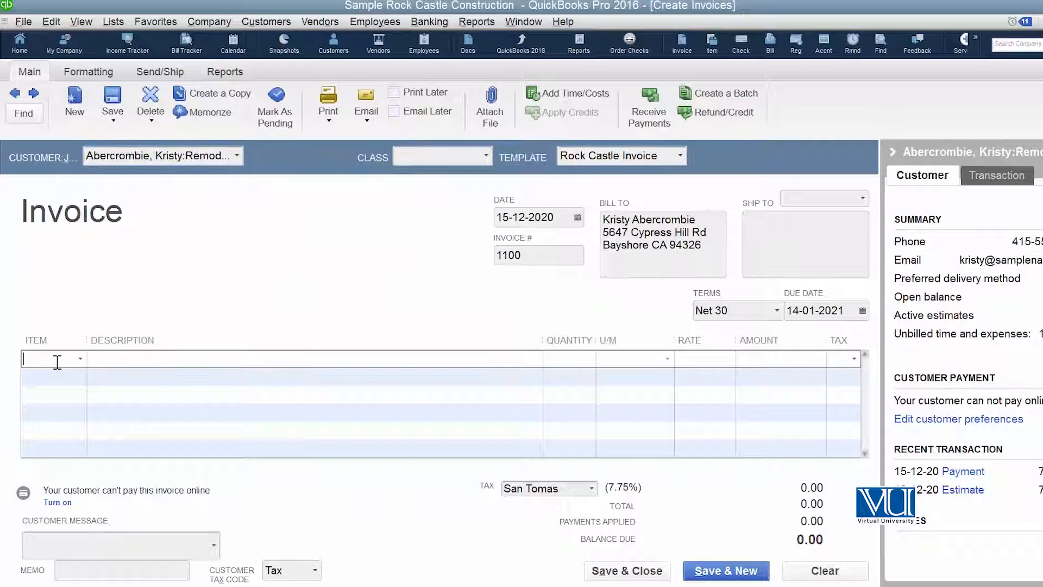
pyautogui.click(81, 359)
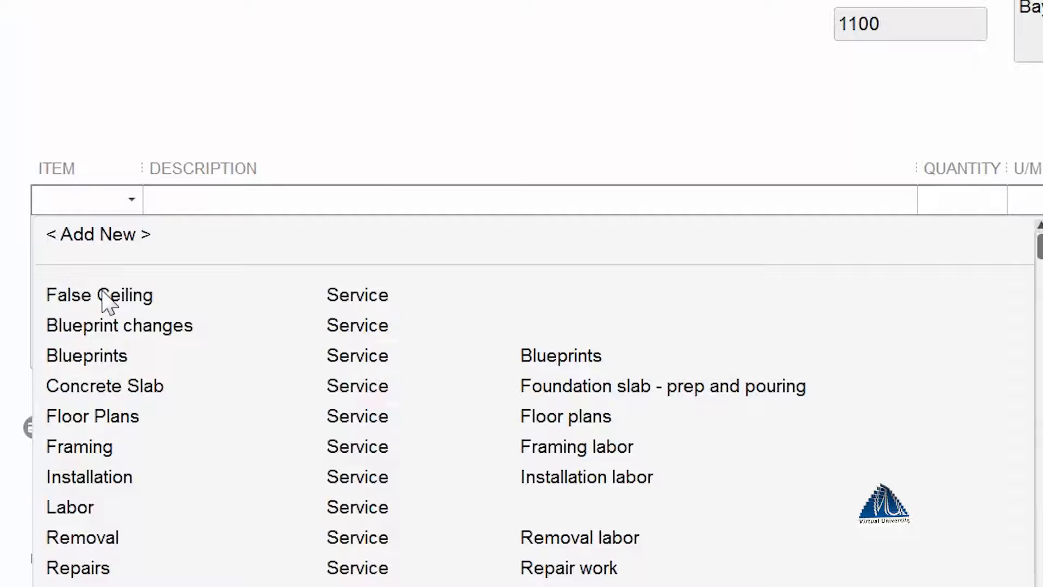
pyautogui.click(103, 294)
pyautogui.click(656, 319)
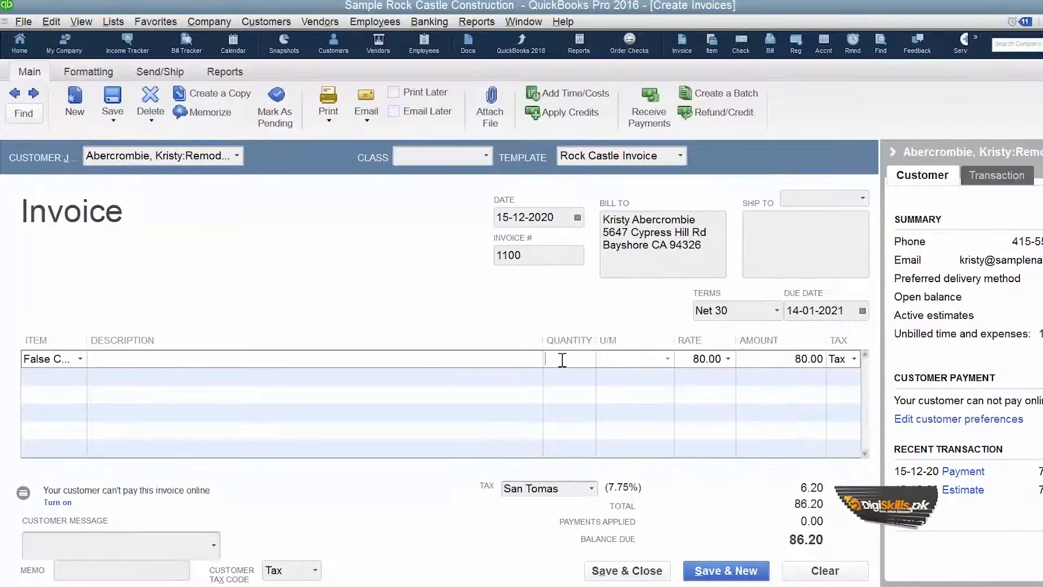
pyautogui.write('3000')
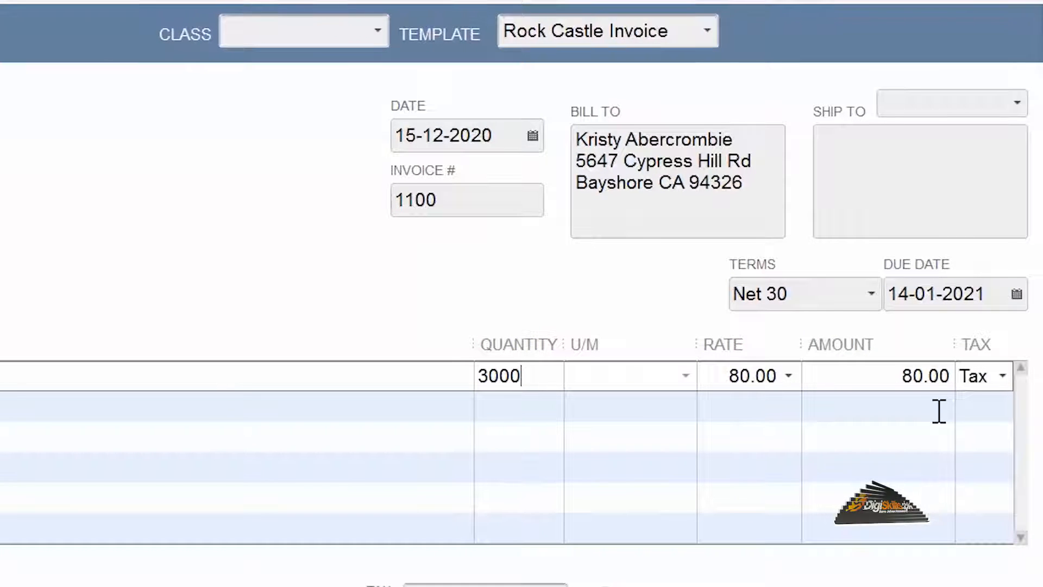
pyautogui.press('Tab')
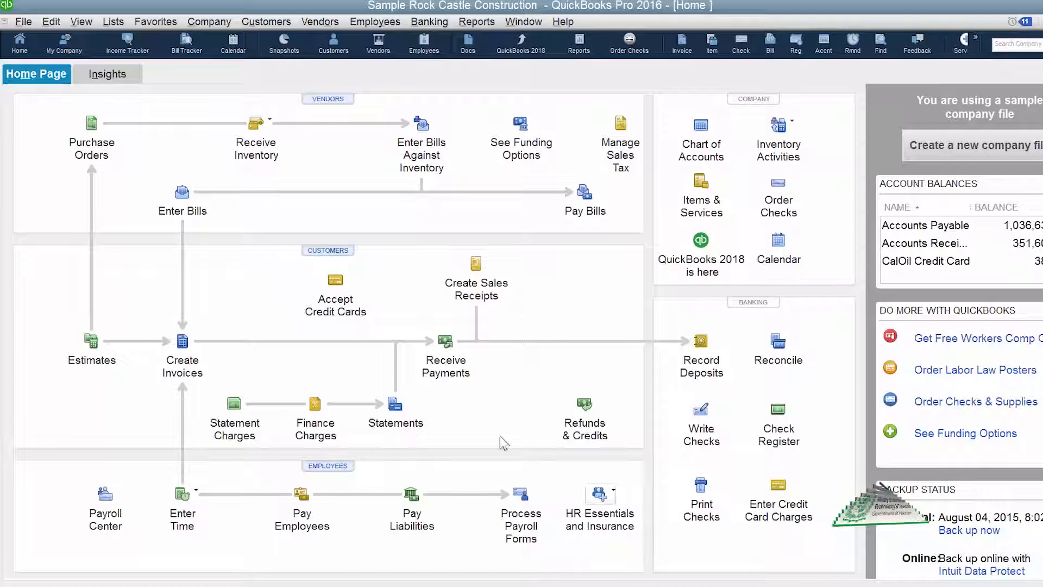
# Open the 15-12-2020 invoice from the customer's transactions in the Customer Center.
pyautogui.click(331, 252)
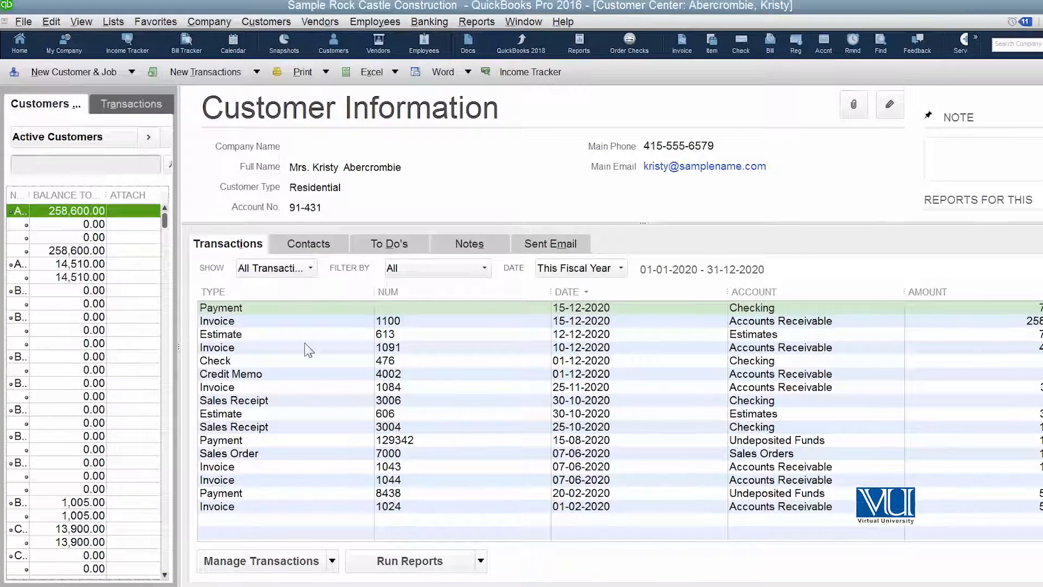
pyautogui.moveTo(183, 316); pyautogui.dragTo(380, 294)
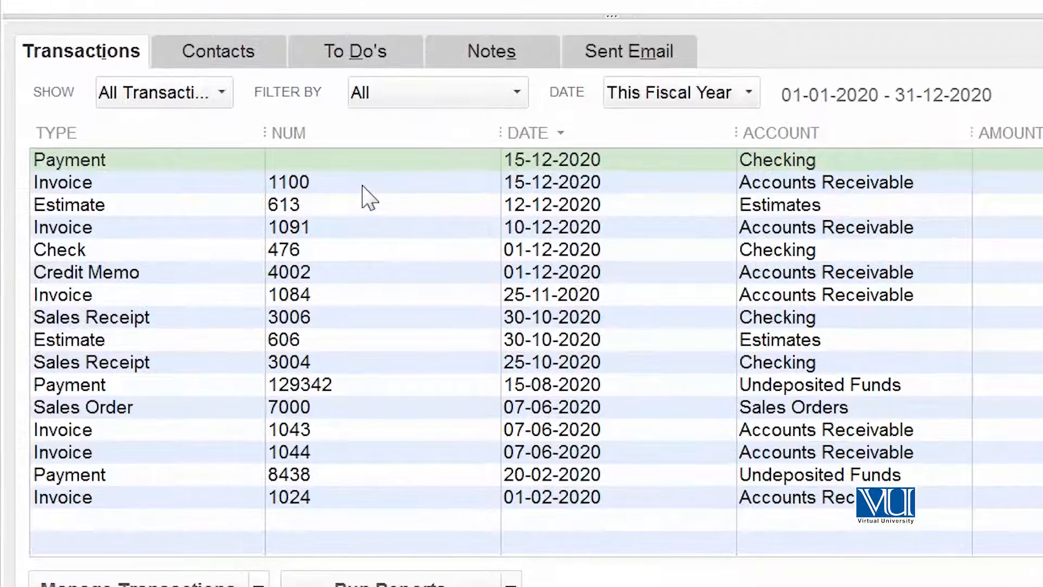
pyautogui.doubleClick(405, 212)
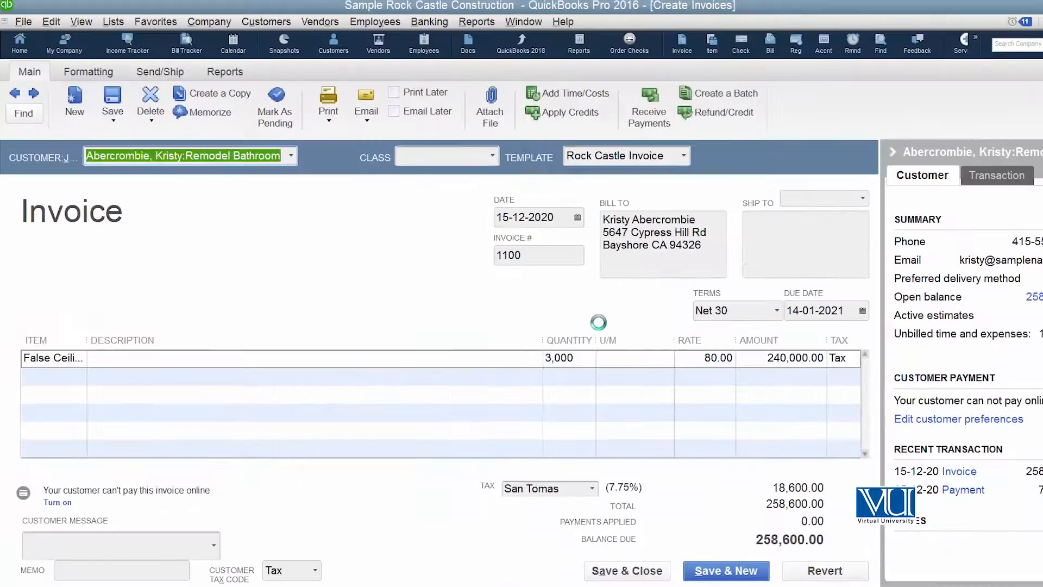